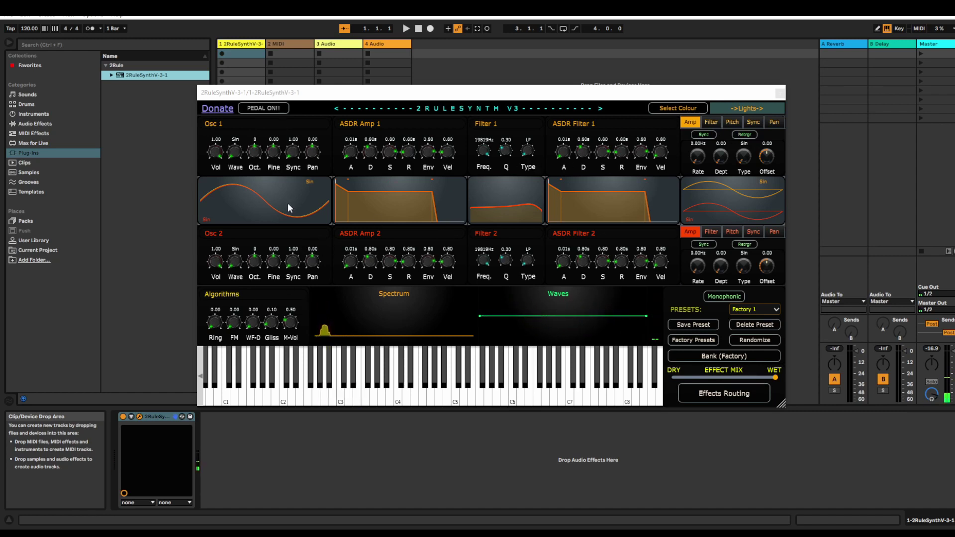
# - Lower Osc 2 volume to 0.18 and give Osc 1 a saw waveform with centered pan
pyautogui.moveTo(217, 266); pyautogui.dragTo(218, 306)
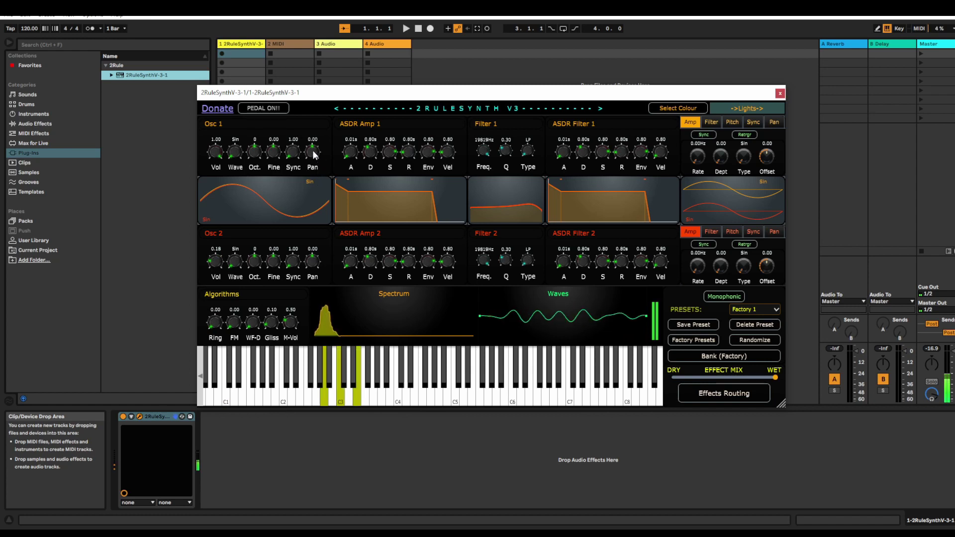
pyautogui.moveTo(242, 148); pyautogui.dragTo(253, 131)
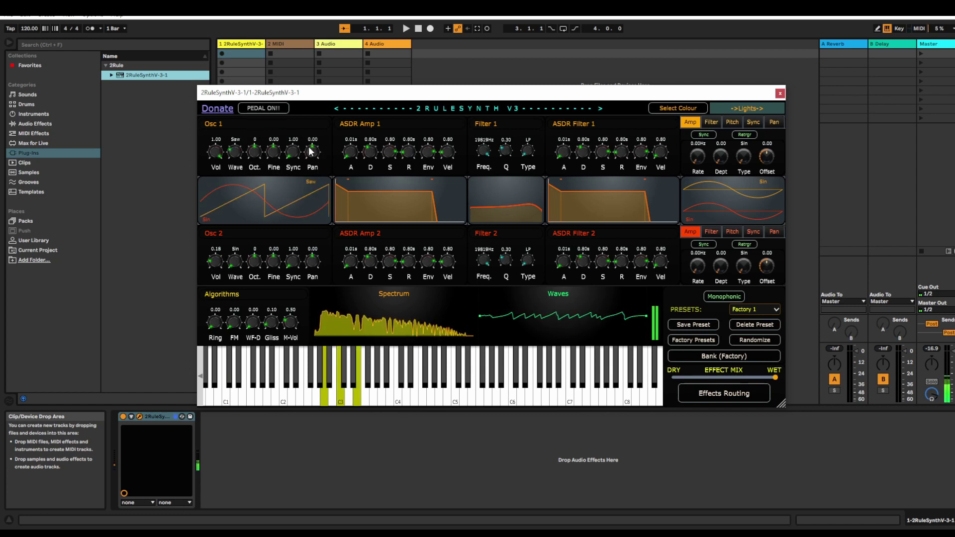
pyautogui.moveTo(313, 154); pyautogui.dragTo(314, 155)
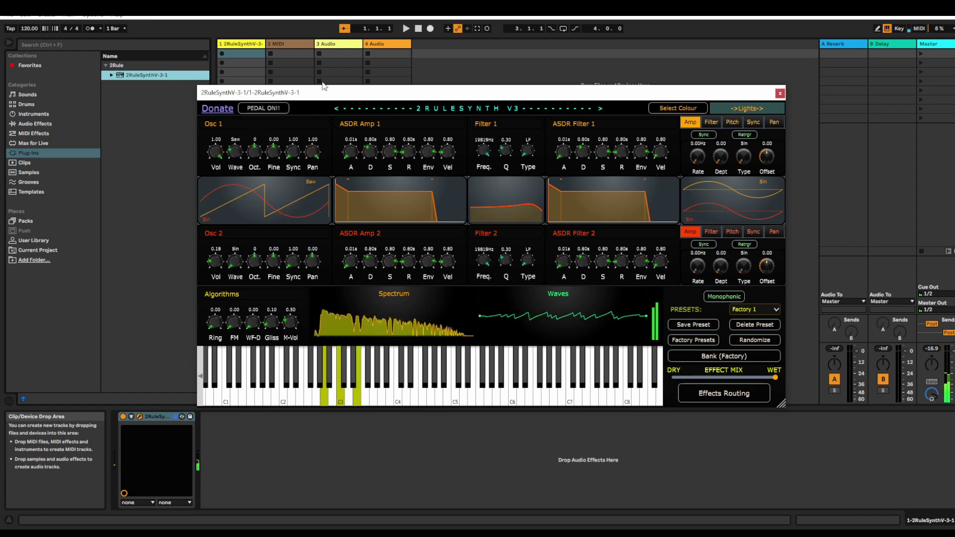
pyautogui.doubleClick(312, 154)
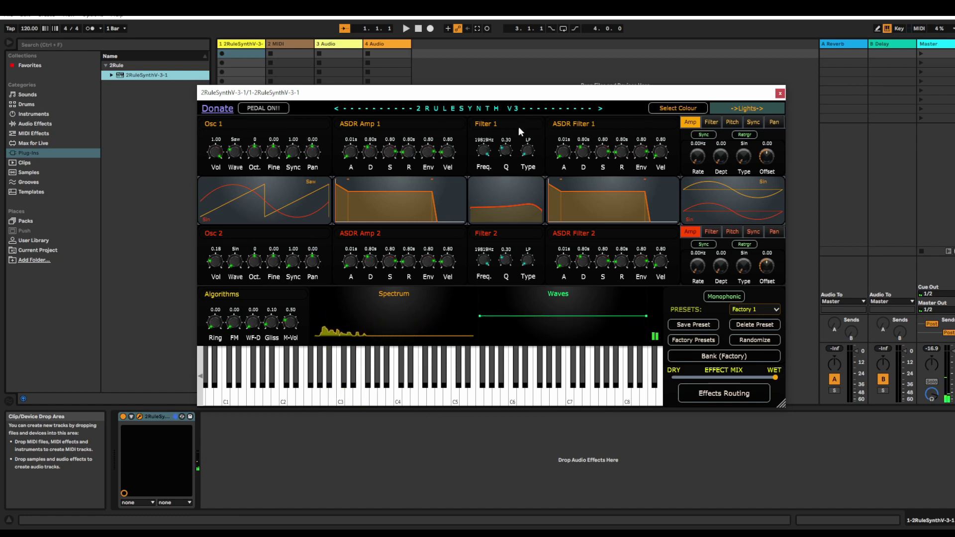
# - Set the first LFO's pan modulation to 1.96 Hz, depth 0.76, with a triangle shape
pyautogui.click(773, 123)
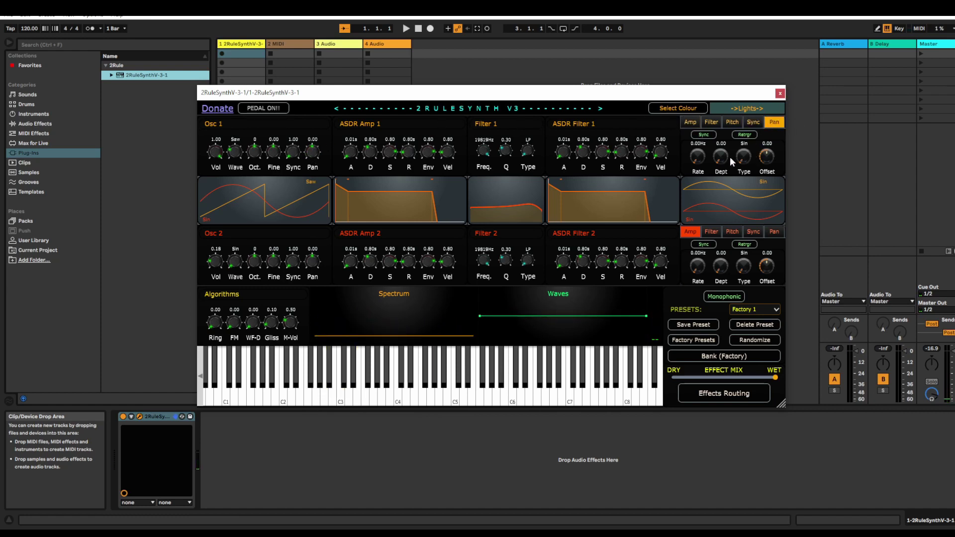
pyautogui.moveTo(705, 152)
pyautogui.mouseDown()
pyautogui.moveTo(704, 121)
pyautogui.moveTo(702, 145)
pyautogui.mouseUp()
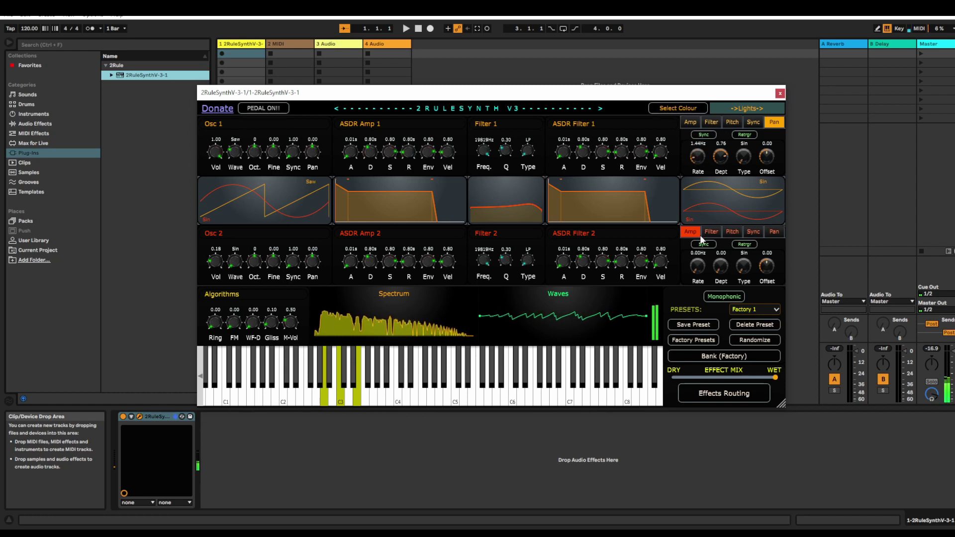
pyautogui.moveTo(743, 157)
pyautogui.mouseDown()
pyautogui.moveTo(746, 86)
pyautogui.moveTo(765, 32)
pyautogui.mouseUp()
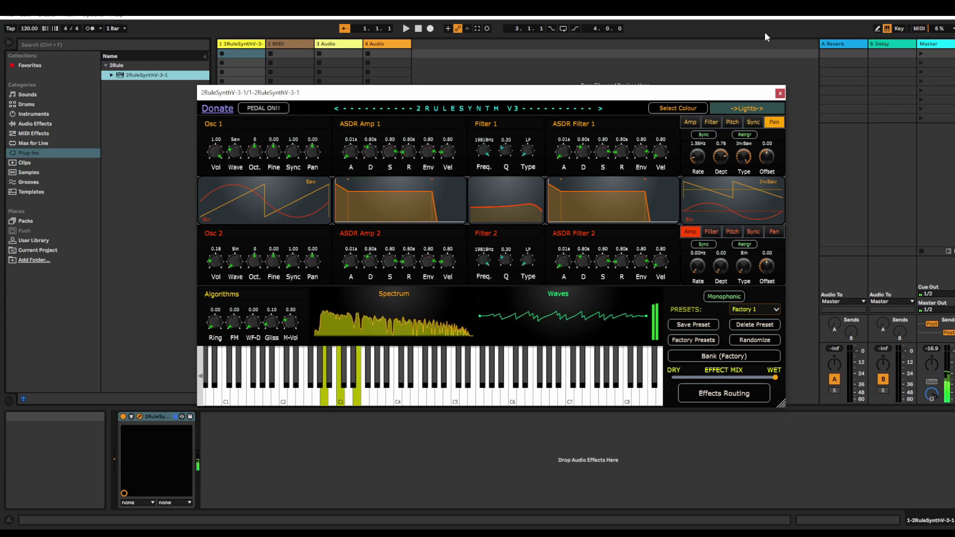
pyautogui.moveTo(744, 156)
pyautogui.mouseDown()
pyautogui.moveTo(744, 199)
pyautogui.moveTo(741, 172)
pyautogui.mouseUp()
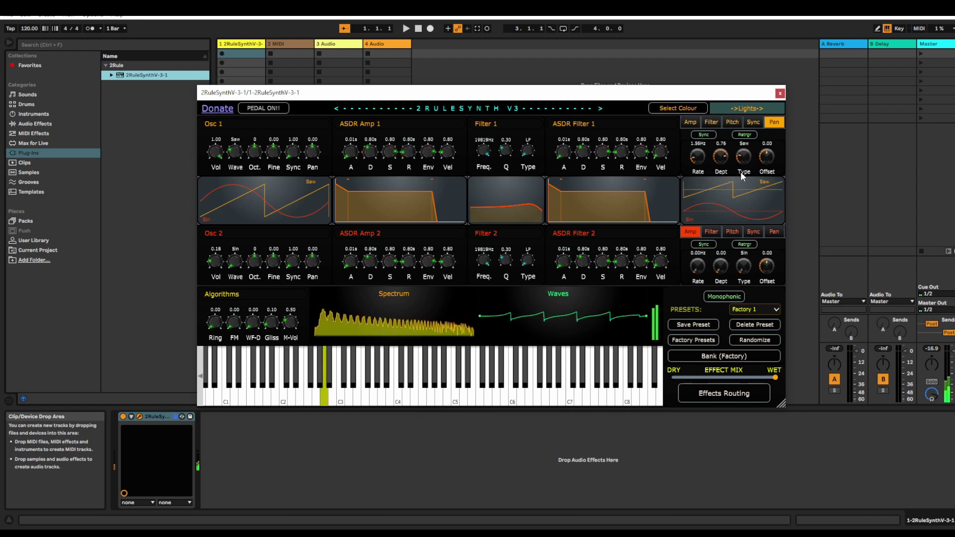
pyautogui.moveTo(740, 172); pyautogui.dragTo(747, 137)
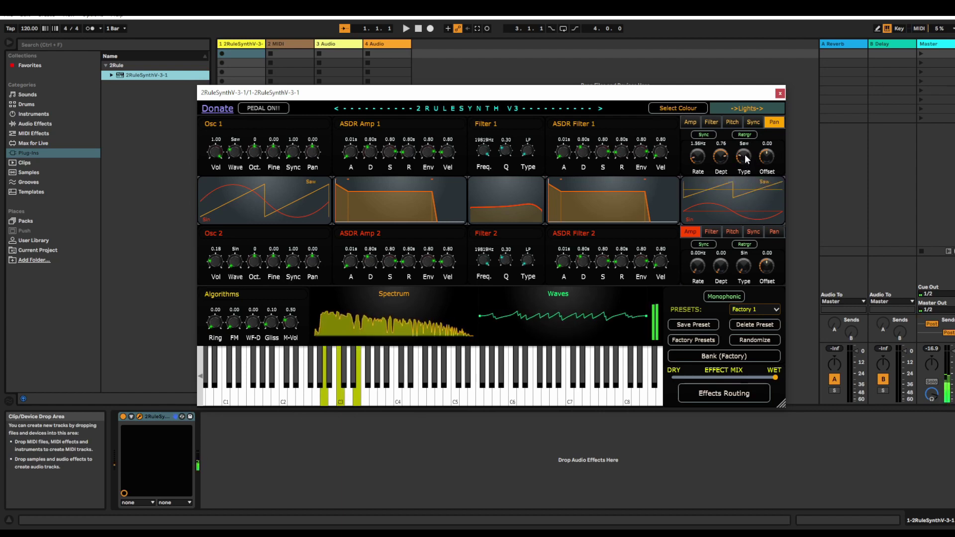
# - Make the first LFO modulate sync with an inverted saw shape
pyautogui.click(755, 123)
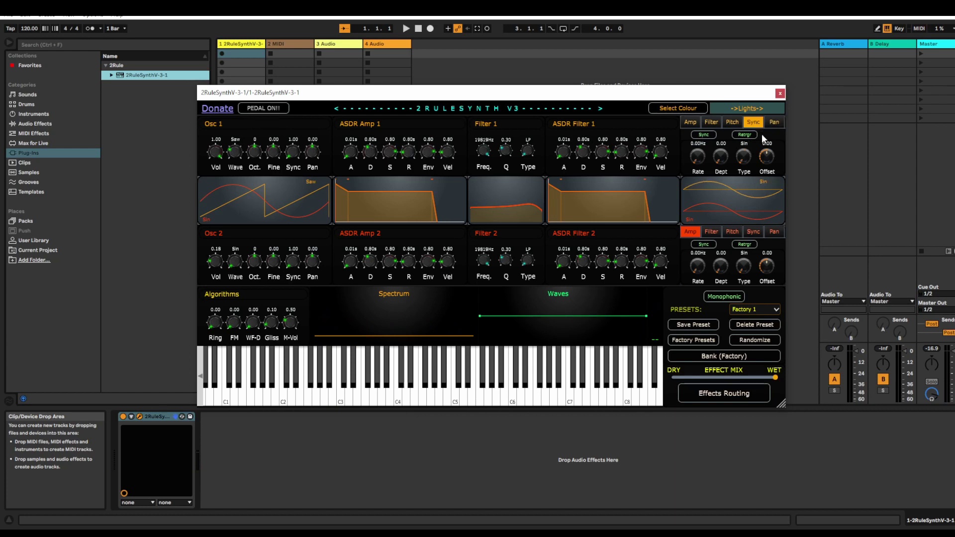
pyautogui.moveTo(739, 158); pyautogui.dragTo(747, 128)
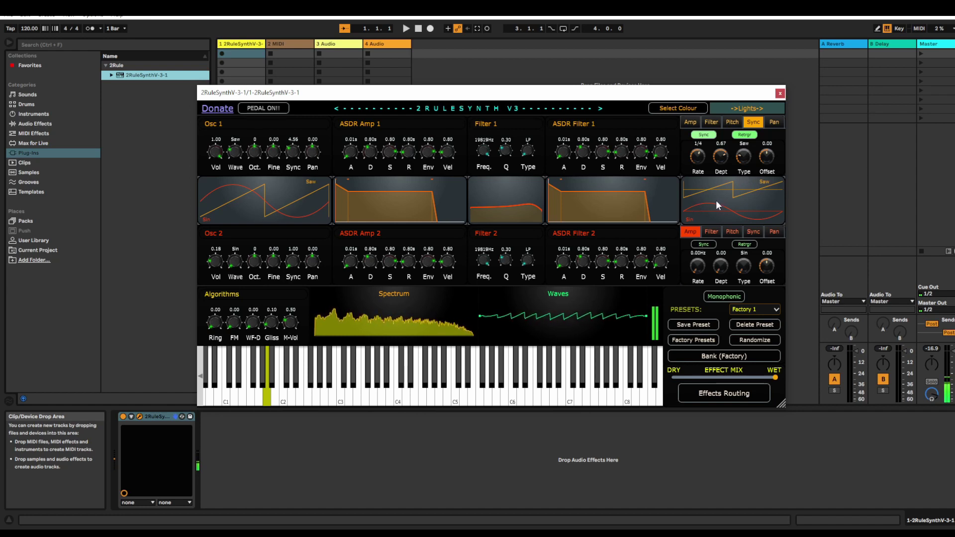
pyautogui.moveTo(745, 156); pyautogui.dragTo(751, 84)
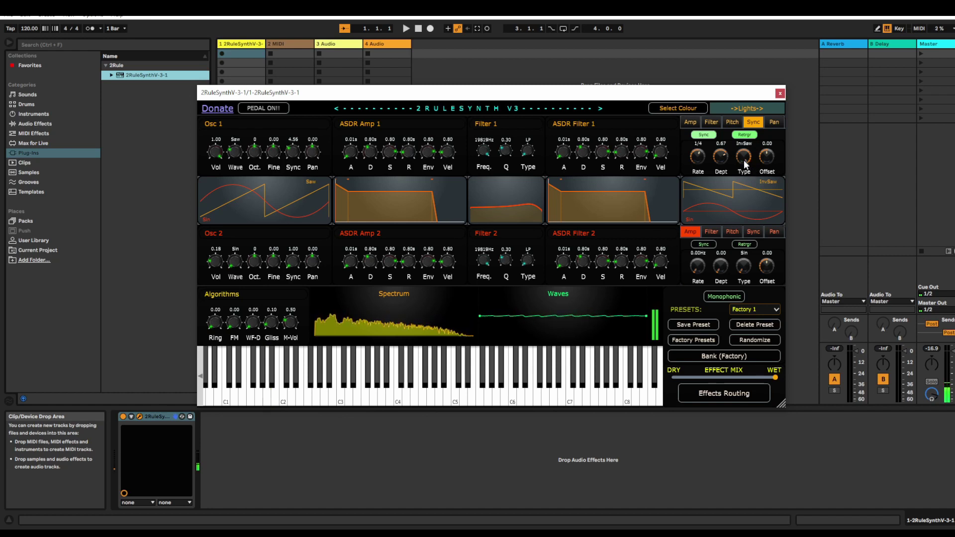
# - Audition the sync LFO with a negative offset, then reset the offset to 0.00
pyautogui.moveTo(768, 157); pyautogui.dragTo(765, 184)
pyautogui.press('h')
pyautogui.moveTo(768, 163)
pyautogui.mouseDown()
pyautogui.moveTo(769, 176)
pyautogui.moveTo(769, 168)
pyautogui.mouseUp()
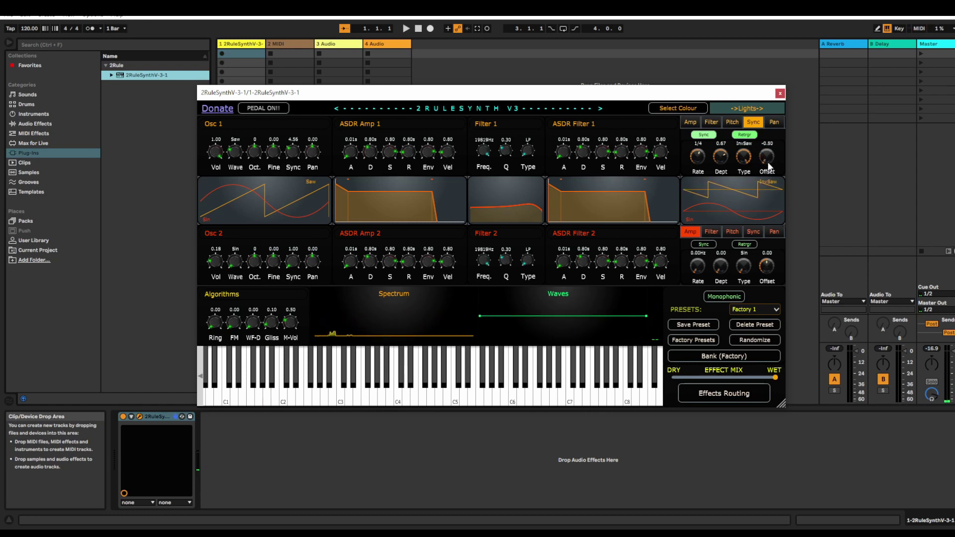
pyautogui.press('h')
pyautogui.doubleClick(769, 158)
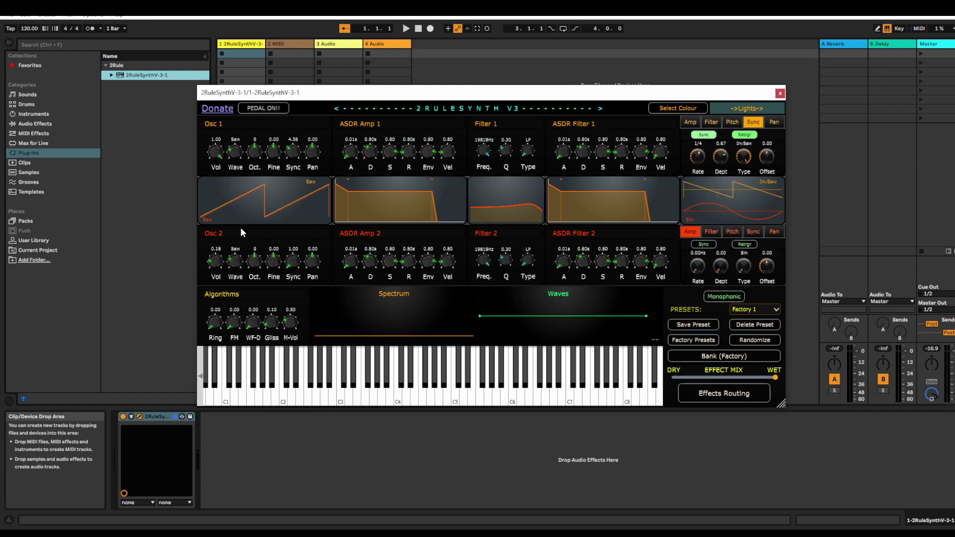
# - Raise Osc 2 sync and set the second sync LFO to a 1/4 inverted saw, -0.80 offset
pyautogui.press('h')
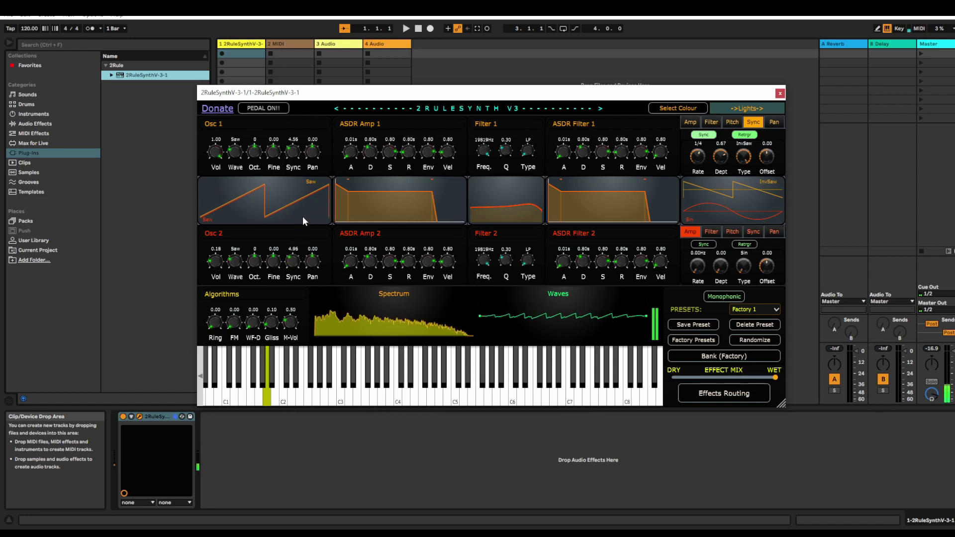
pyautogui.moveTo(292, 261); pyautogui.dragTo(264, 255)
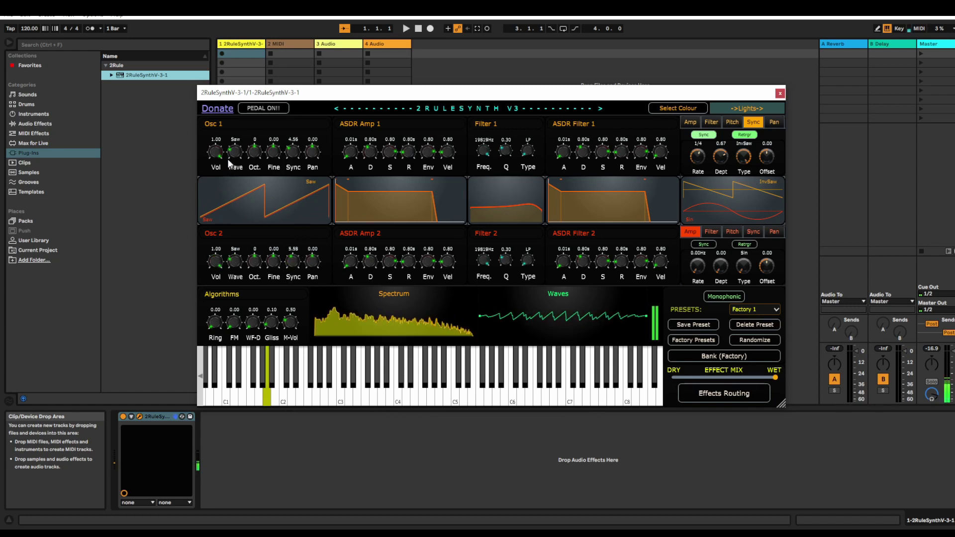
pyautogui.click(755, 231)
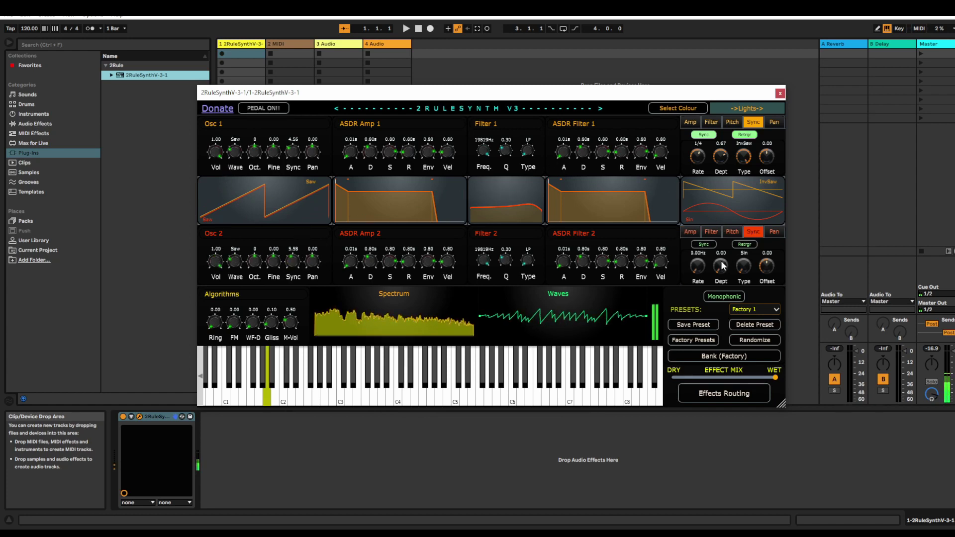
pyautogui.click(703, 246)
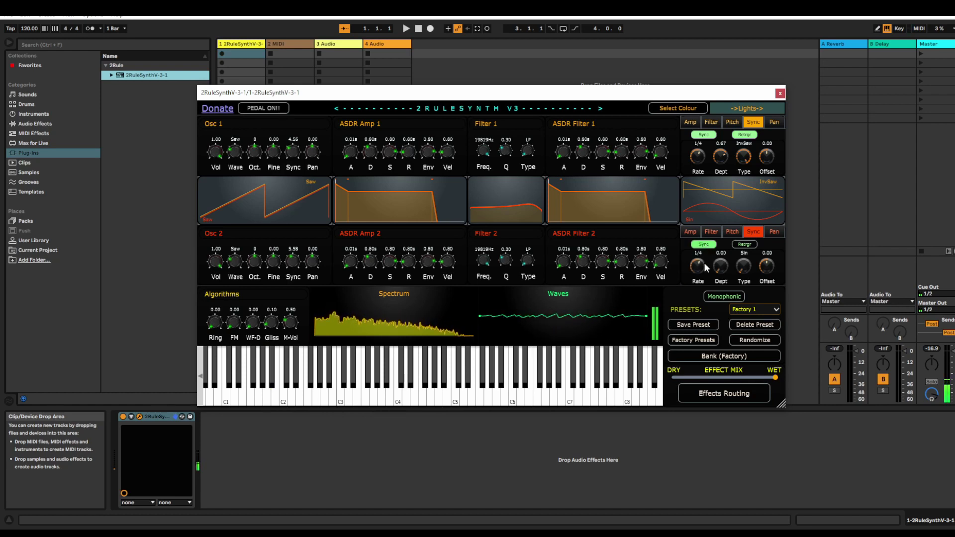
pyautogui.moveTo(701, 257)
pyautogui.mouseDown()
pyautogui.moveTo(721, 265)
pyautogui.moveTo(723, 232)
pyautogui.mouseUp()
pyautogui.moveTo(744, 266); pyautogui.dragTo(744, 247)
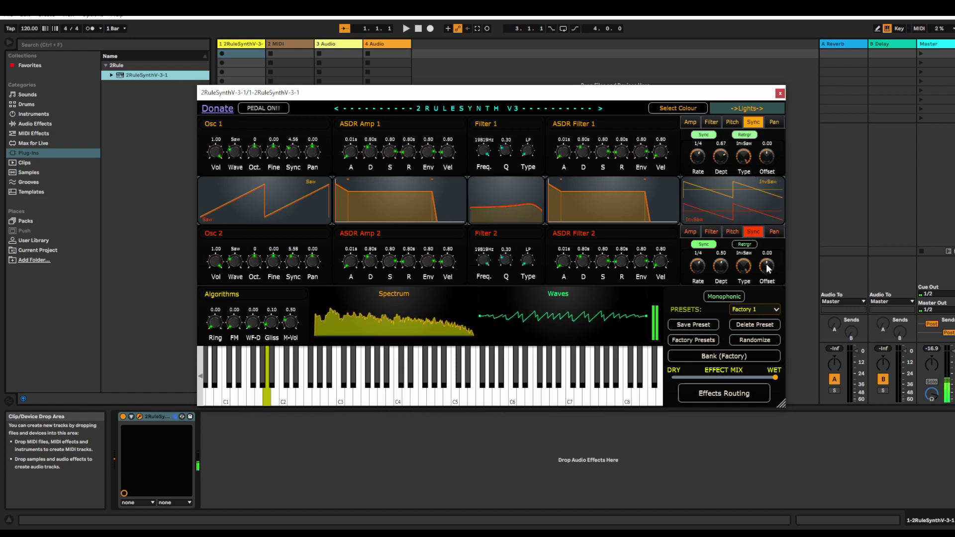
pyautogui.moveTo(769, 263)
pyautogui.mouseDown()
pyautogui.moveTo(765, 275)
pyautogui.moveTo(755, 254)
pyautogui.moveTo(767, 325)
pyautogui.mouseUp()
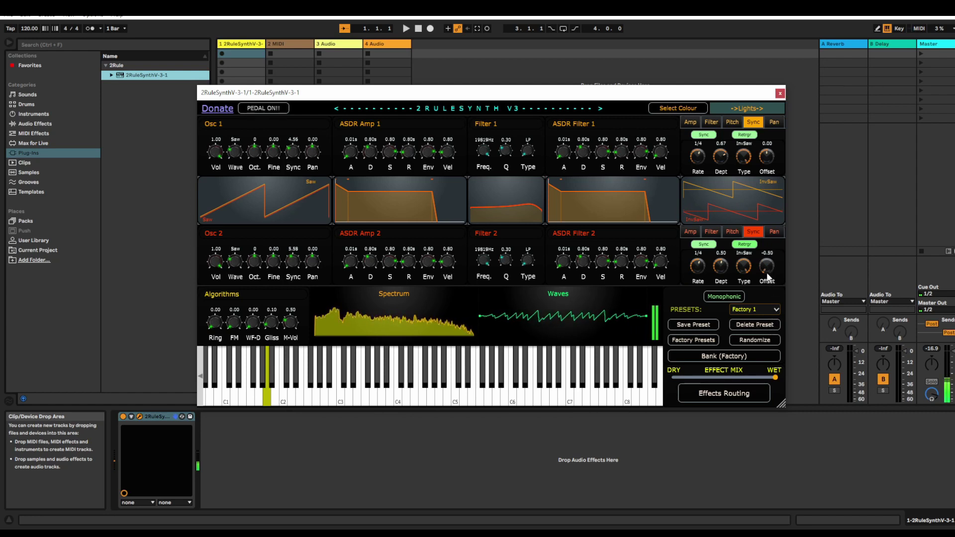
# - Pan Osc 1 right to 0.36 and Osc 2 slightly left to -0.13
pyautogui.moveTo(315, 263); pyautogui.dragTo(311, 281)
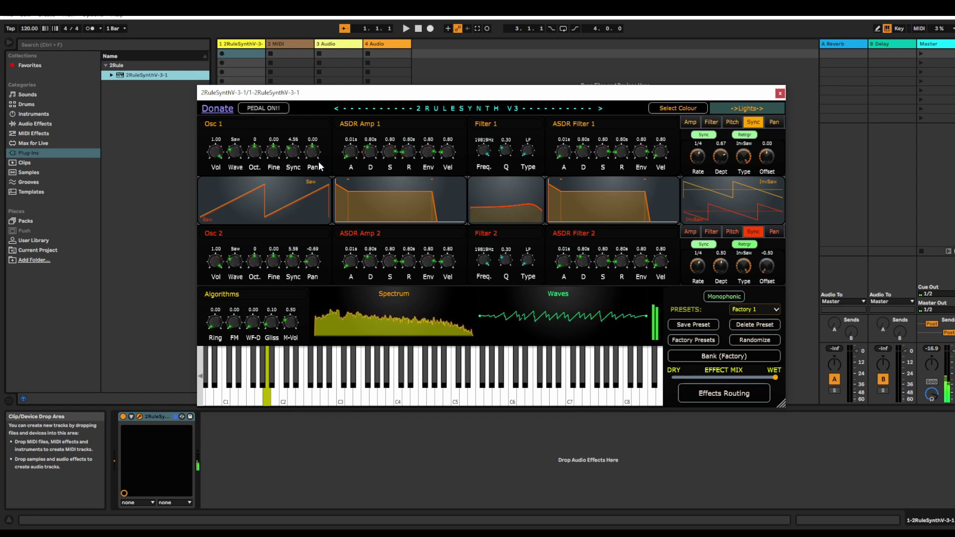
pyautogui.moveTo(320, 158); pyautogui.dragTo(322, 127)
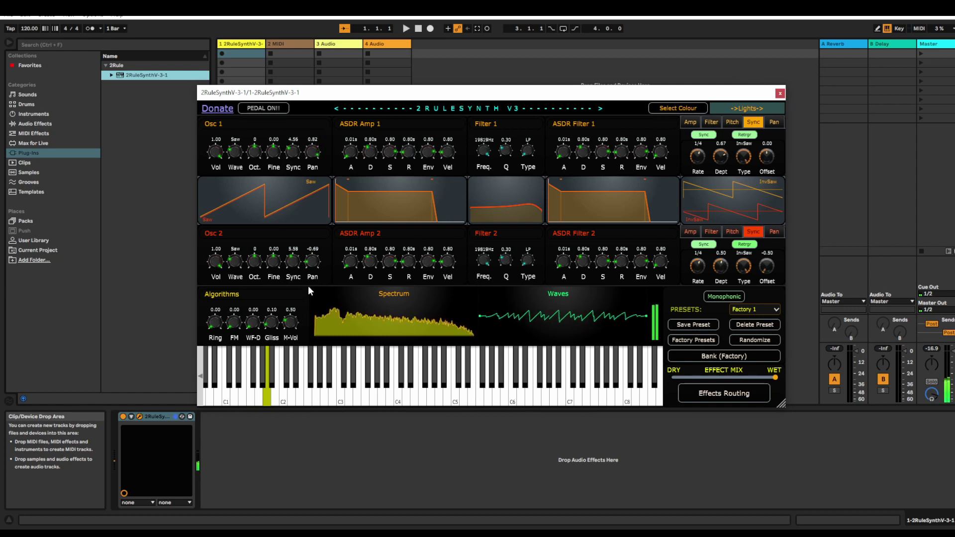
pyautogui.moveTo(308, 282); pyautogui.dragTo(311, 263)
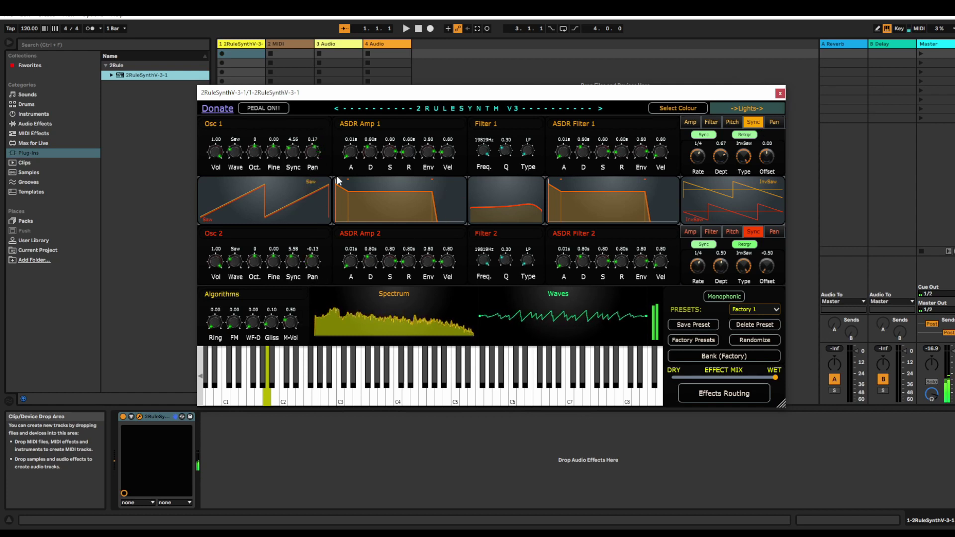
# - Show the pan LFO settings, load preset Factory 13 and audition it with a chord
pyautogui.click(754, 339)
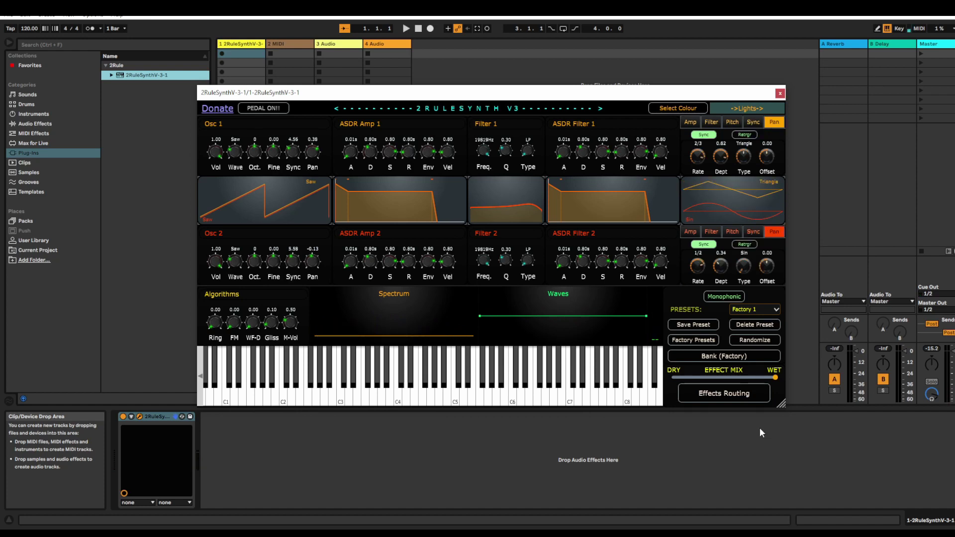
pyautogui.click(525, 363)
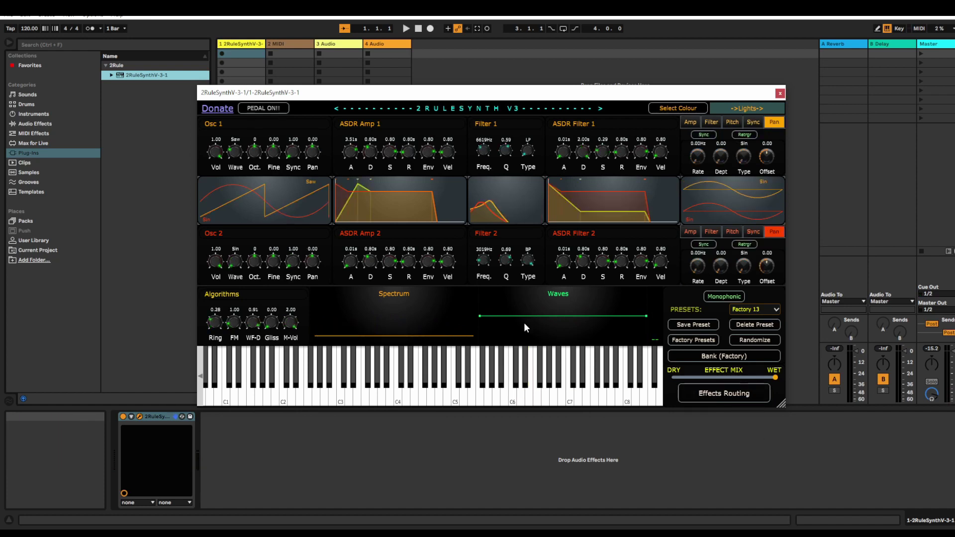
pyautogui.press('g')
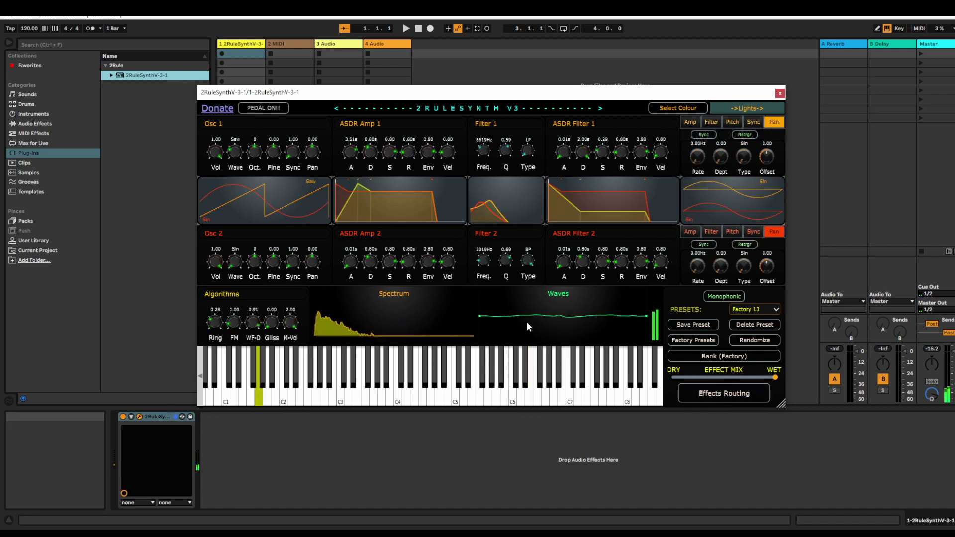
pyautogui.press('j')
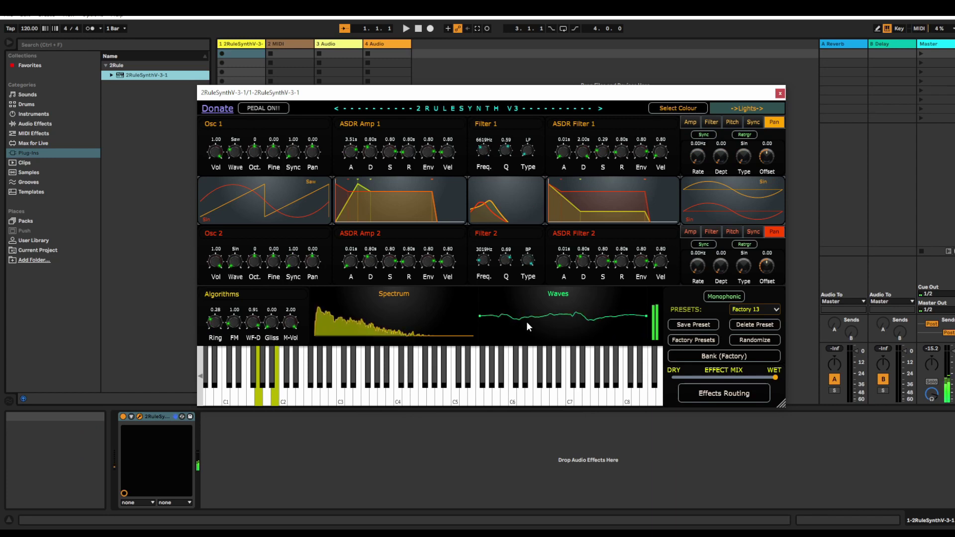
pyautogui.press('g')
pyautogui.press('j')
pyautogui.press('l')
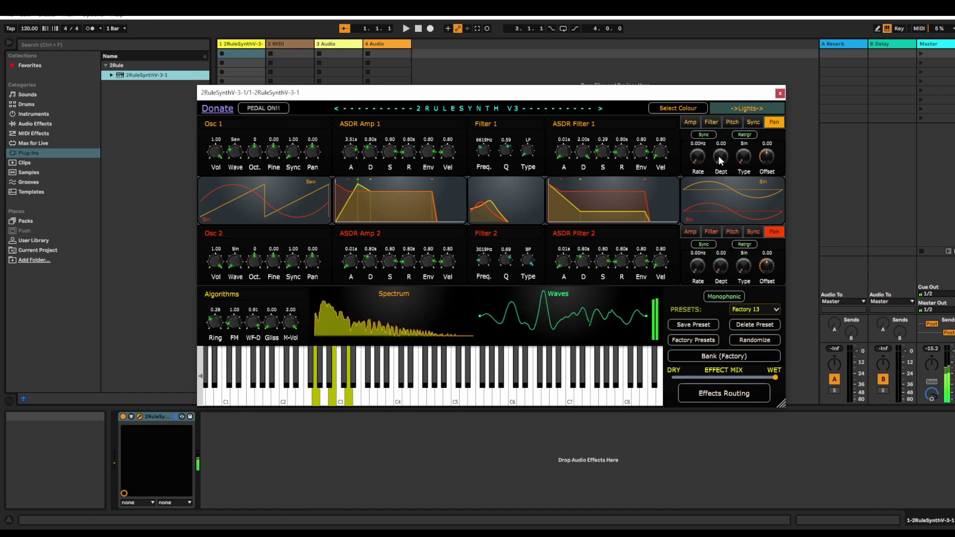
# - Set the first pan LFO to 0.50 depth at 6.52 Hz, the second to 0.50 at 5.88 Hz
pyautogui.moveTo(725, 156); pyautogui.dragTo(724, 116)
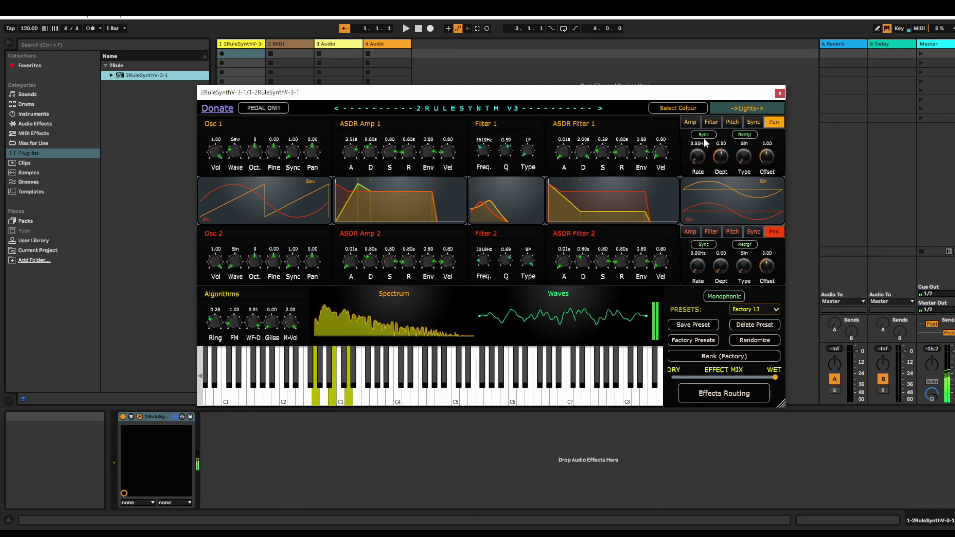
pyautogui.moveTo(697, 155); pyautogui.dragTo(700, 124)
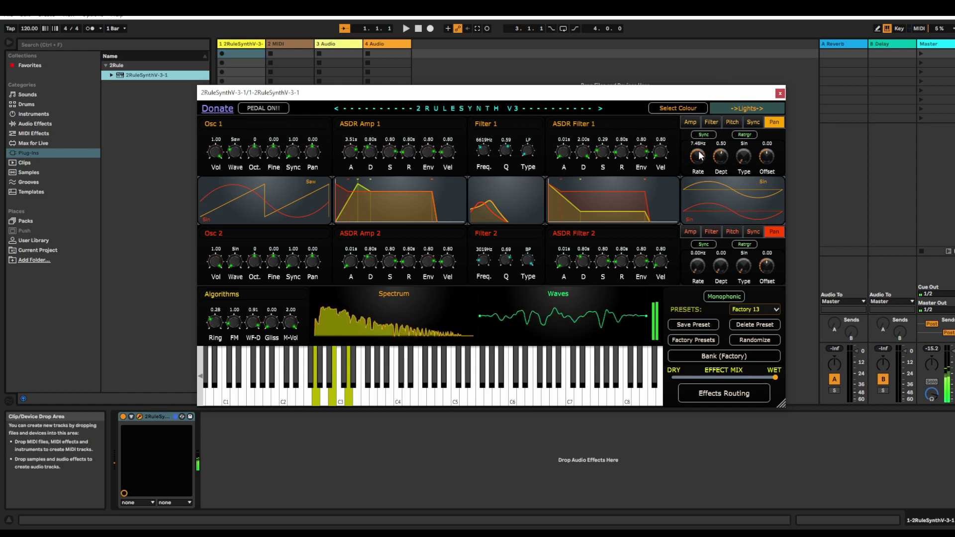
pyautogui.moveTo(698, 157); pyautogui.dragTo(710, 177)
pyautogui.moveTo(721, 265); pyautogui.dragTo(723, 233)
pyautogui.moveTo(698, 266)
pyautogui.mouseDown()
pyautogui.moveTo(703, 221)
pyautogui.moveTo(714, 221)
pyautogui.mouseUp()
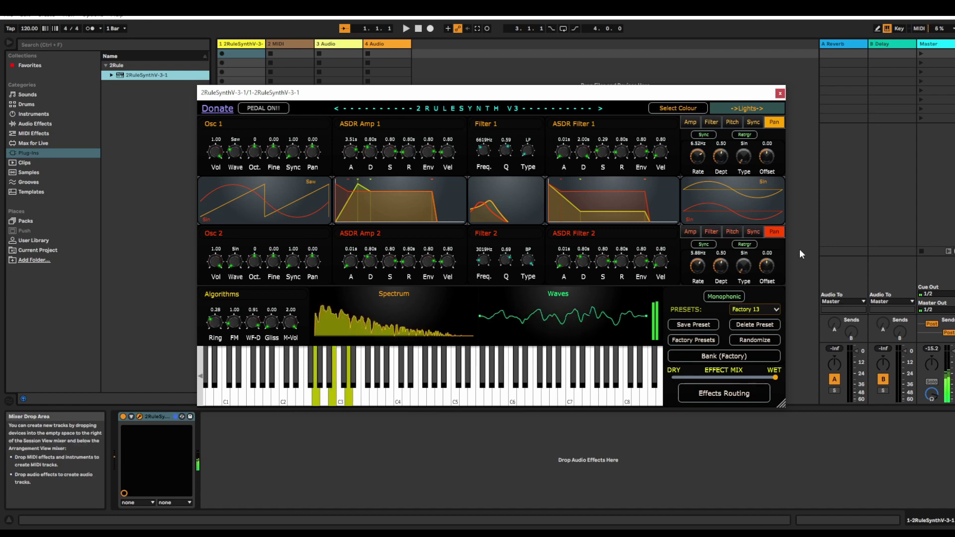
# - Retarget both LFOs to sync: first at 1.96 Hz, second at 4.12 Hz with 0.68 depth
pyautogui.click(750, 121)
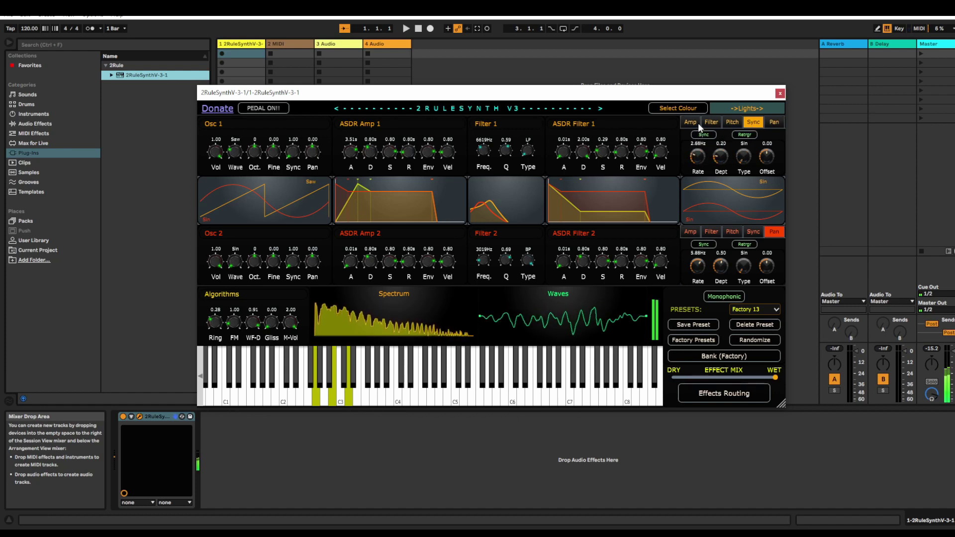
pyautogui.moveTo(698, 156)
pyautogui.mouseDown()
pyautogui.moveTo(699, 169)
pyautogui.moveTo(722, 133)
pyautogui.moveTo(720, 159)
pyautogui.moveTo(699, 167)
pyautogui.mouseUp()
pyautogui.click(753, 231)
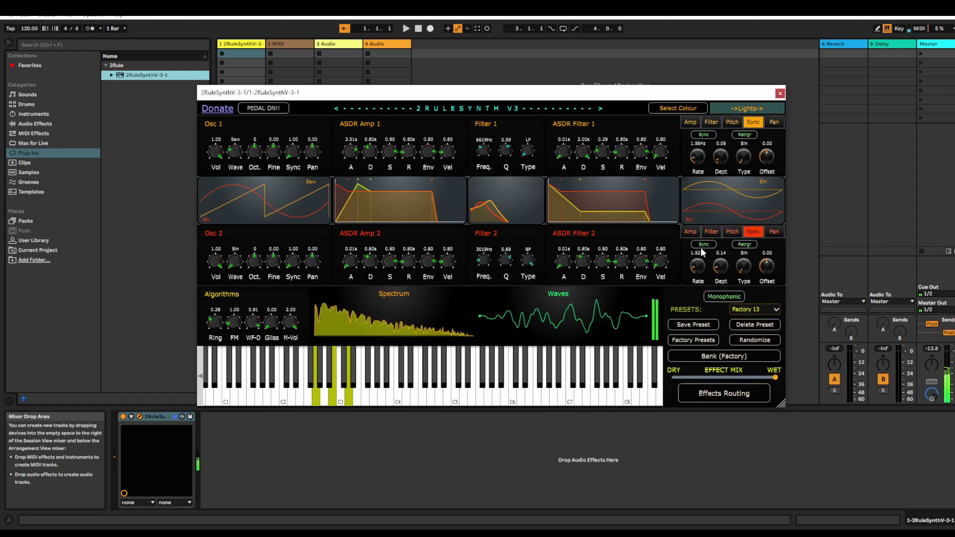
pyautogui.moveTo(701, 271); pyautogui.dragTo(708, 211)
pyautogui.moveTo(723, 258); pyautogui.dragTo(721, 193)
# - Audition a G2-B2-D3 chord, let D3 ring on, then play F2
pyautogui.press('g')
pyautogui.press('j')
pyautogui.press('l')
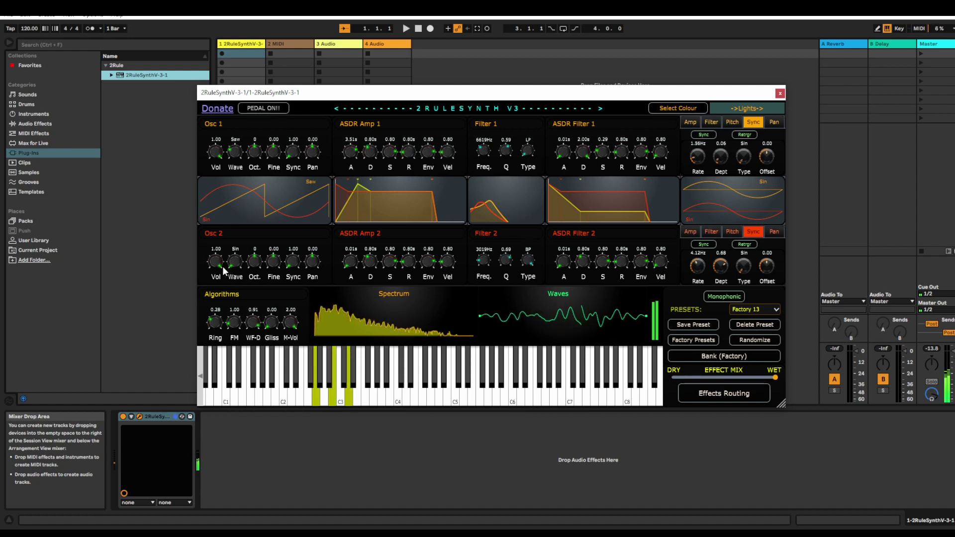
pyautogui.press('k')
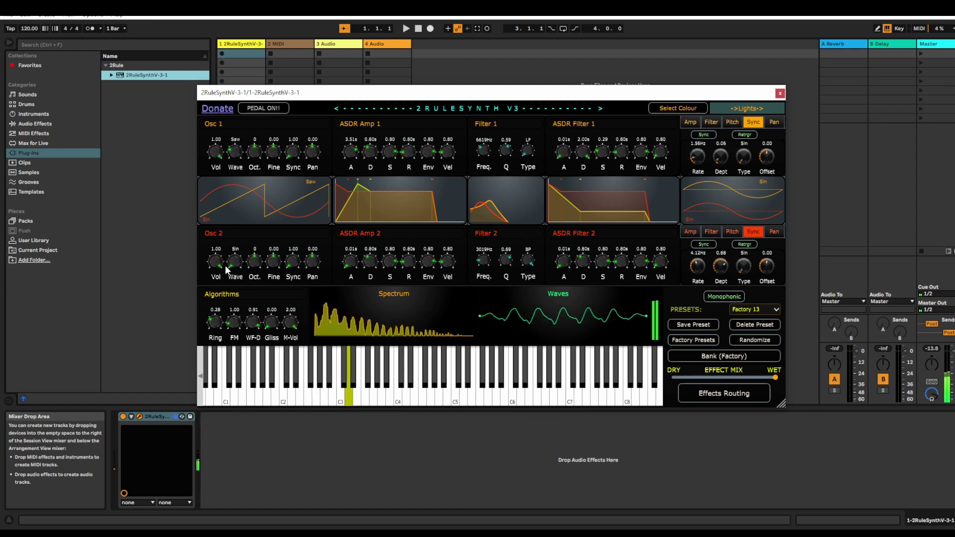
pyautogui.press('f')
# - Turn the sustain pedal on and play a run of notes around C5 with it held
pyautogui.click(264, 106)
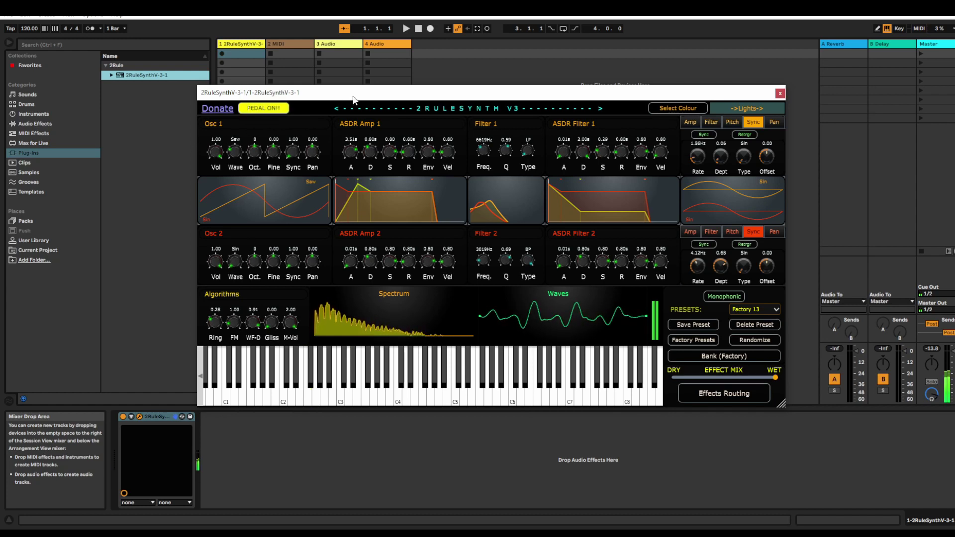
pyautogui.press('h')
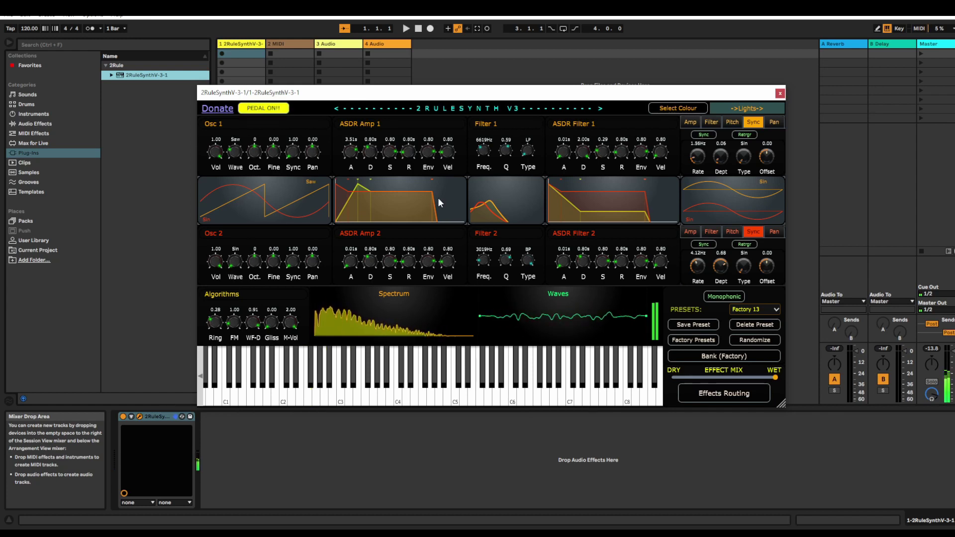
pyautogui.moveTo(448, 395)
pyautogui.mouseDown()
pyautogui.moveTo(460, 399)
pyautogui.moveTo(405, 399)
pyautogui.moveTo(437, 381)
pyautogui.mouseUp()
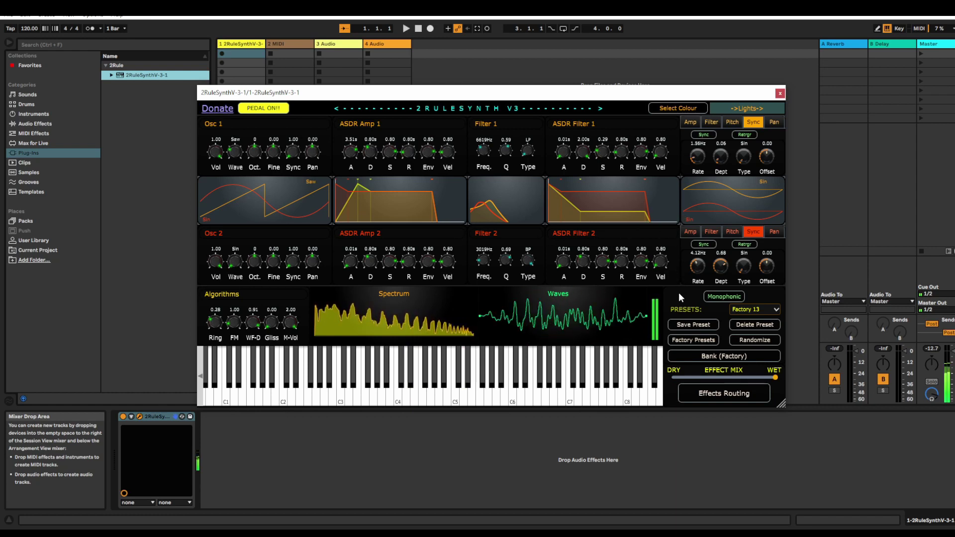
# - Lower M-Vol to 1.61, zero the ring and FM amounts, and set Osc 2 volume to 0.56
pyautogui.moveTo(291, 319)
pyautogui.mouseDown()
pyautogui.moveTo(291, 352)
pyautogui.moveTo(191, 329)
pyautogui.moveTo(216, 351)
pyautogui.moveTo(235, 351)
pyautogui.mouseUp()
pyautogui.click(217, 378)
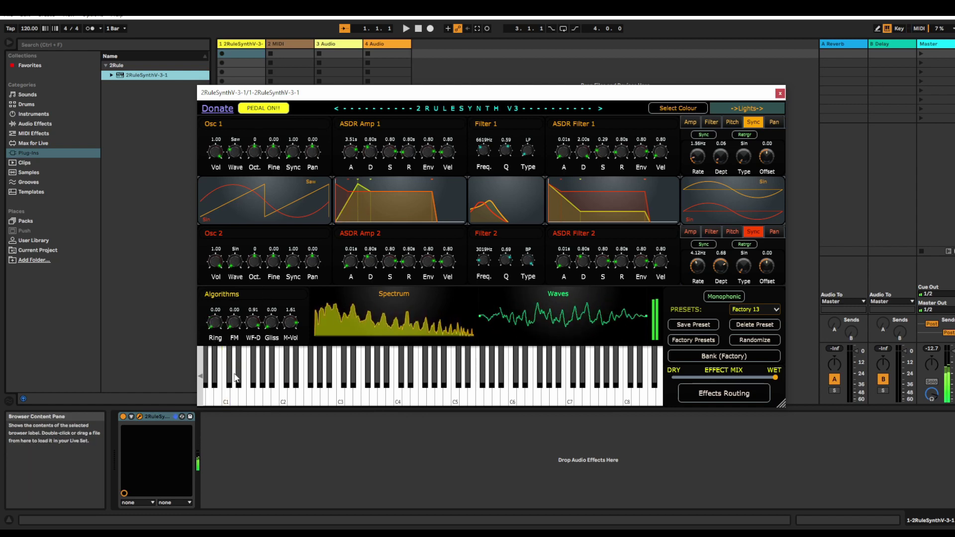
pyautogui.moveTo(215, 260); pyautogui.dragTo(214, 343)
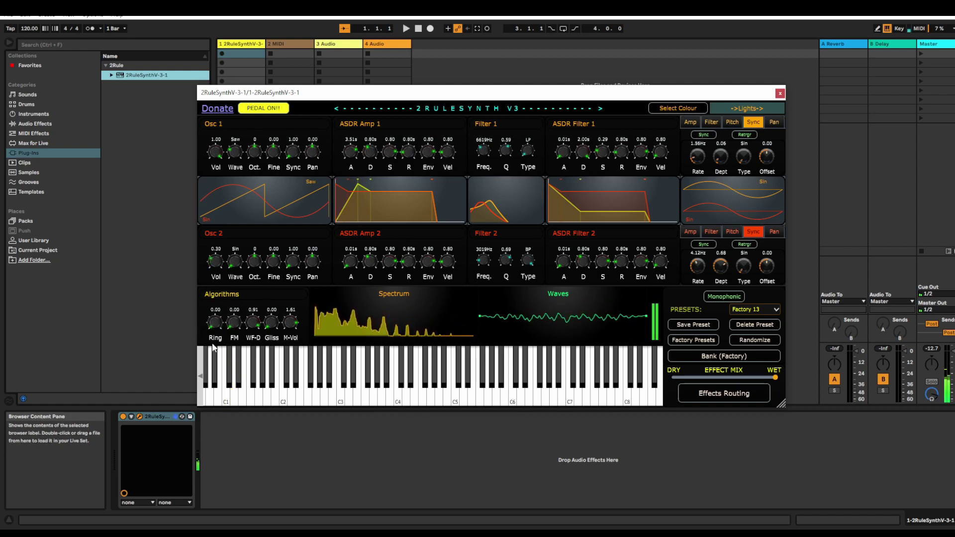
pyautogui.moveTo(214, 344); pyautogui.dragTo(213, 279)
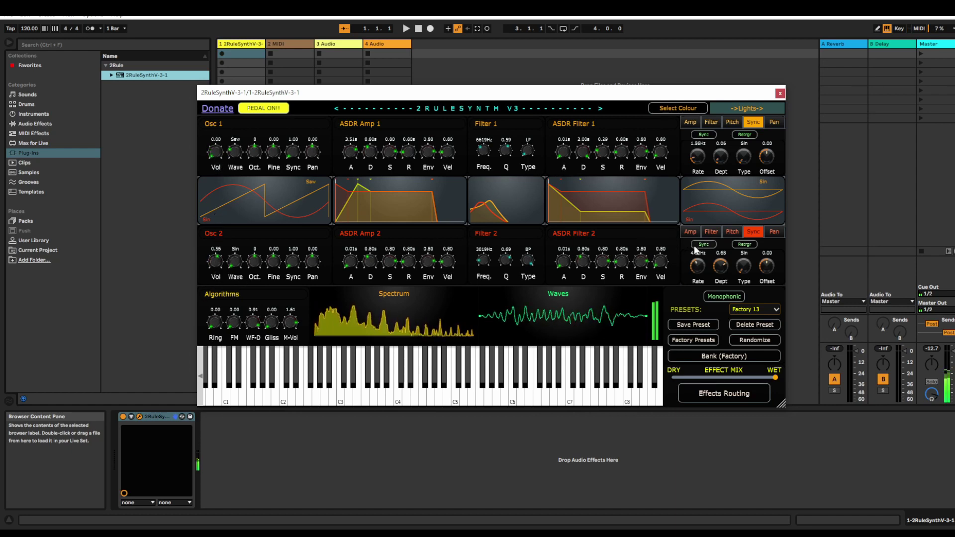
# - Aim the first LFO at the filter at 4.24 Hz and retune Filter 1 cutoff and resonance
pyautogui.click(711, 125)
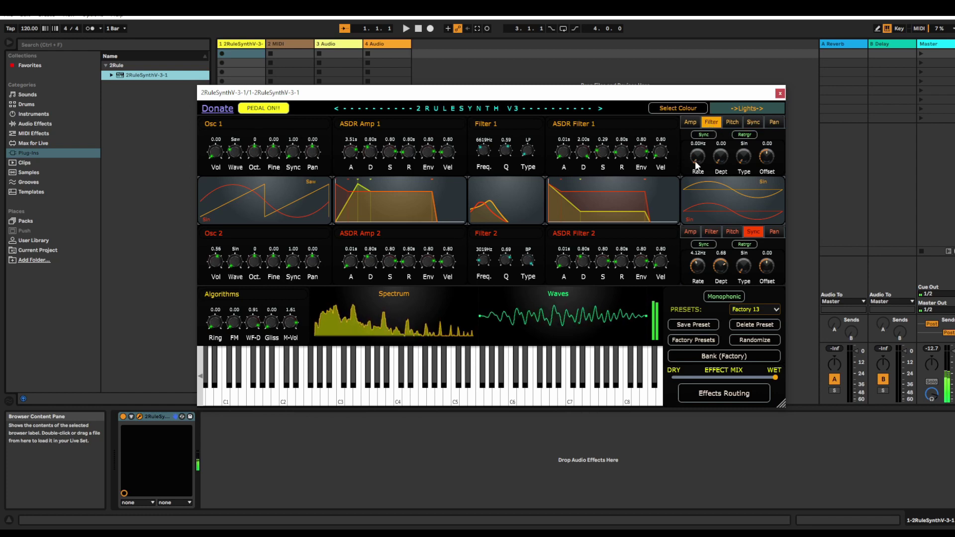
pyautogui.moveTo(698, 169)
pyautogui.mouseDown()
pyautogui.moveTo(743, 140)
pyautogui.moveTo(674, 158)
pyautogui.mouseUp()
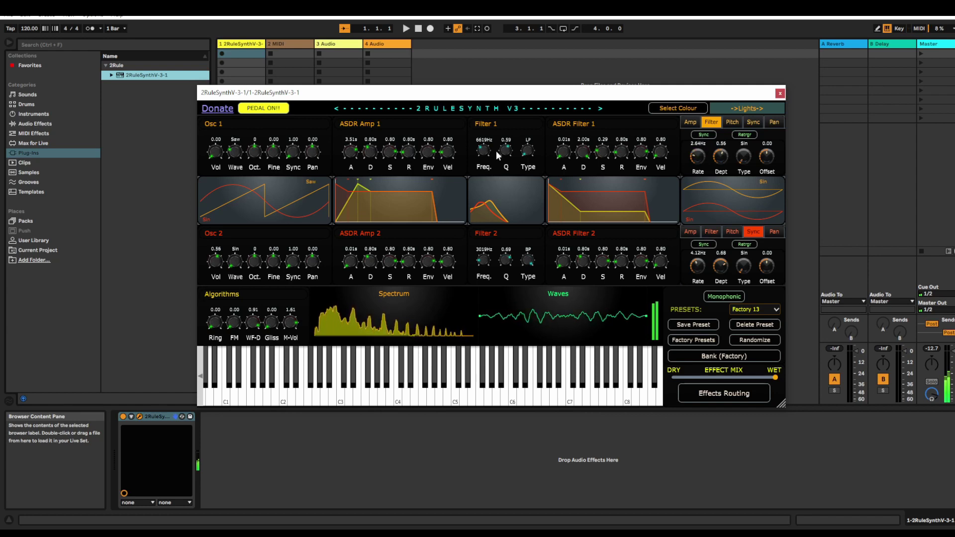
pyautogui.moveTo(482, 151)
pyautogui.mouseDown()
pyautogui.moveTo(508, 123)
pyautogui.moveTo(509, 102)
pyautogui.mouseUp()
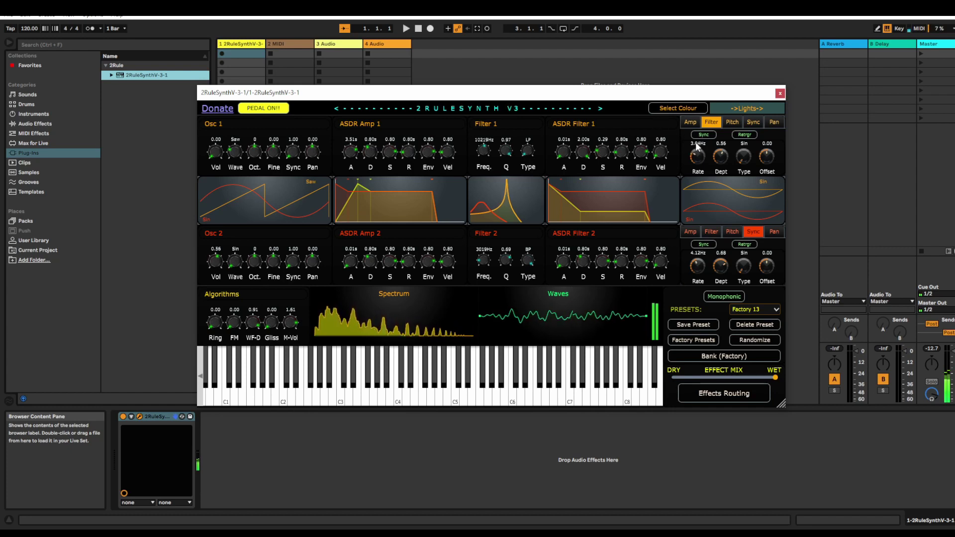
pyautogui.moveTo(698, 154); pyautogui.dragTo(705, 96)
pyautogui.moveTo(483, 150); pyautogui.dragTo(481, 187)
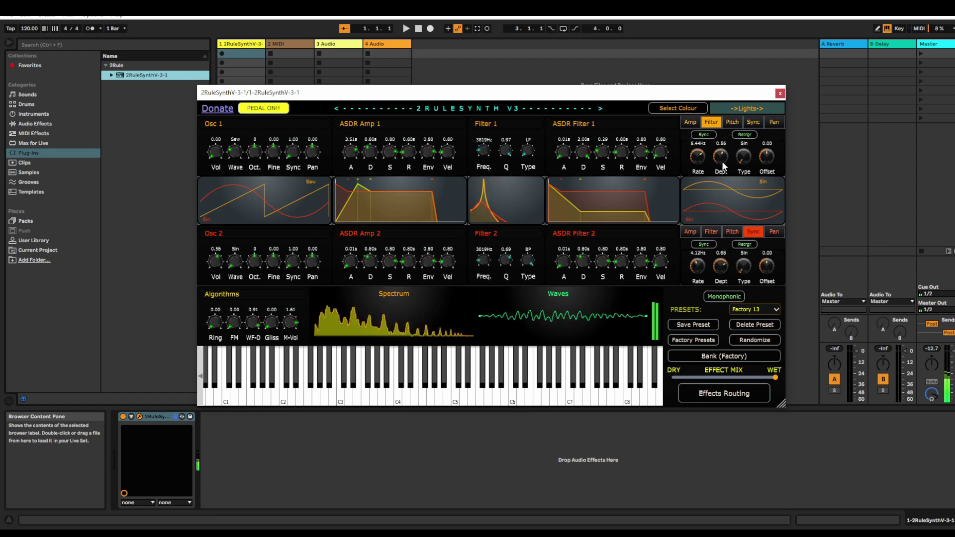
pyautogui.moveTo(729, 160); pyautogui.dragTo(731, 74)
pyautogui.moveTo(485, 150); pyautogui.dragTo(444, 122)
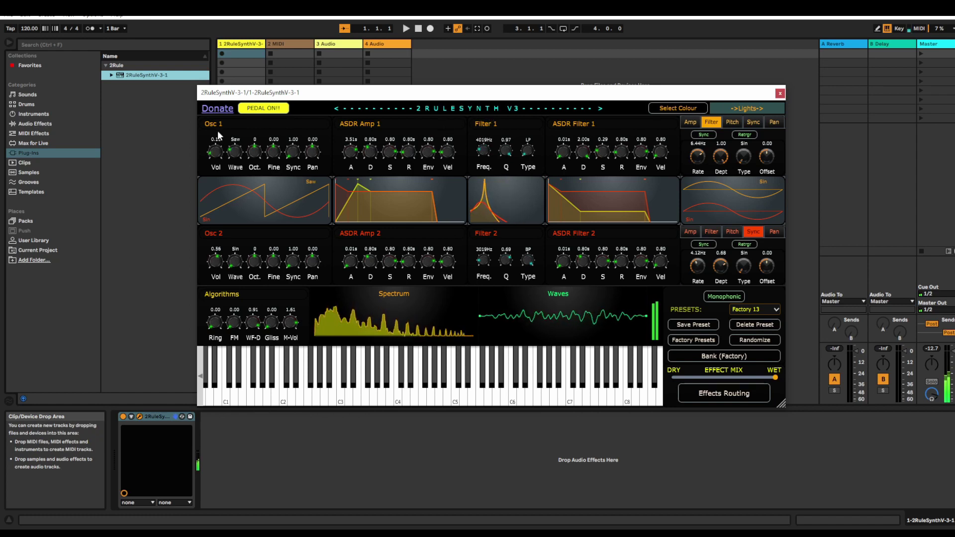
# - Raise Osc 1 volume while slowing the filter LFO, settling its rate at 2.72 Hz
pyautogui.moveTo(215, 151); pyautogui.dragTo(222, 96)
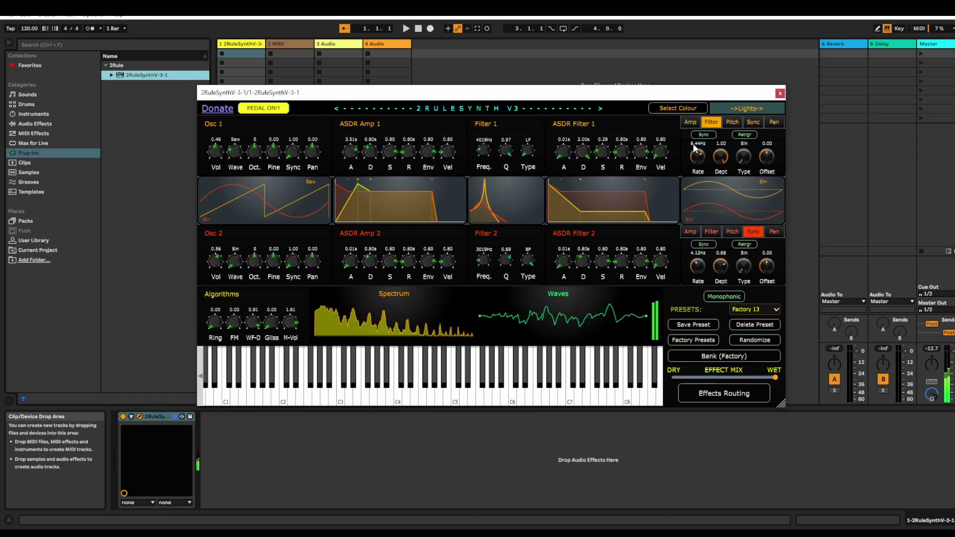
pyautogui.moveTo(697, 155); pyautogui.dragTo(684, 215)
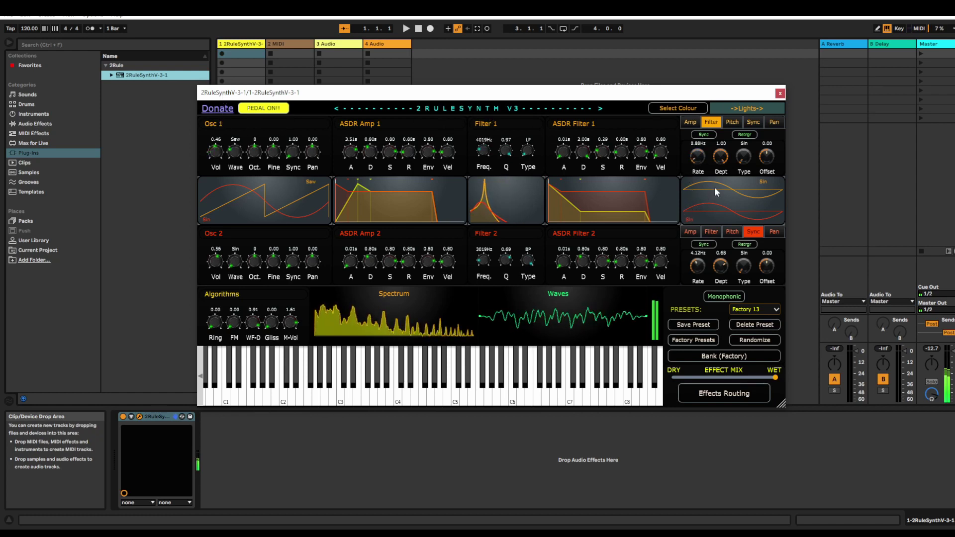
pyautogui.moveTo(720, 156)
pyautogui.mouseDown()
pyautogui.moveTo(710, 207)
pyautogui.moveTo(167, 264)
pyautogui.mouseUp()
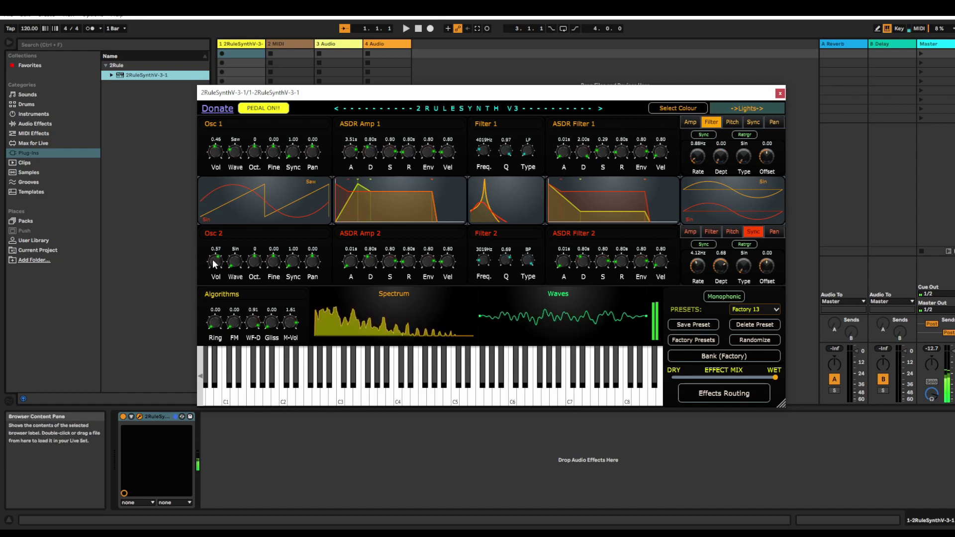
pyautogui.moveTo(214, 154); pyautogui.dragTo(216, 149)
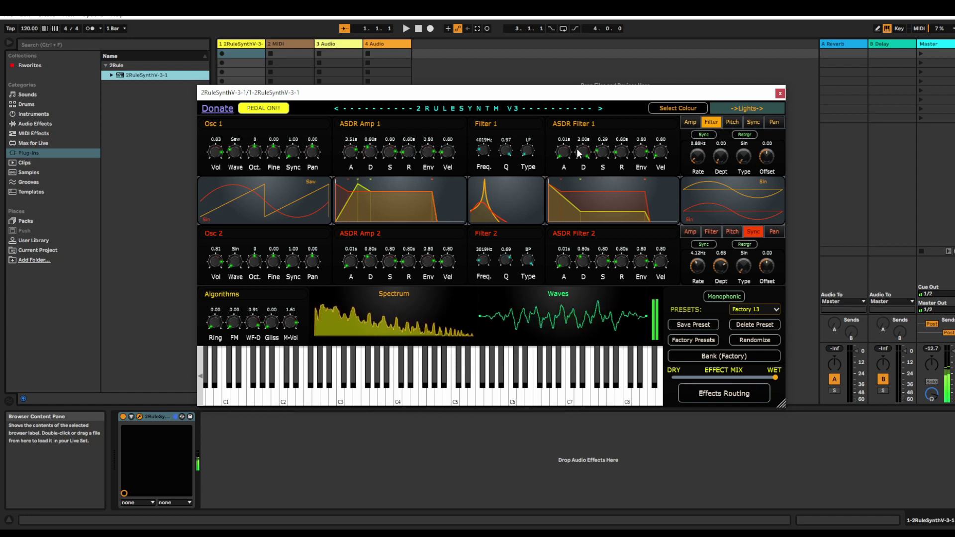
pyautogui.moveTo(701, 153); pyautogui.dragTo(703, 138)
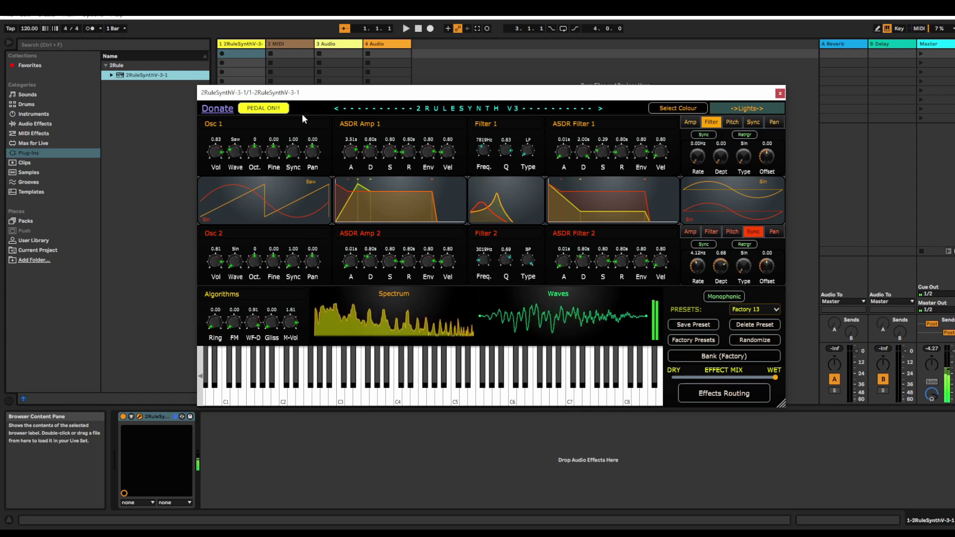
# - Disable the pedal, try Factory 14 and 12, view Version 3.4 Examples, then return to Factory
pyautogui.click(285, 109)
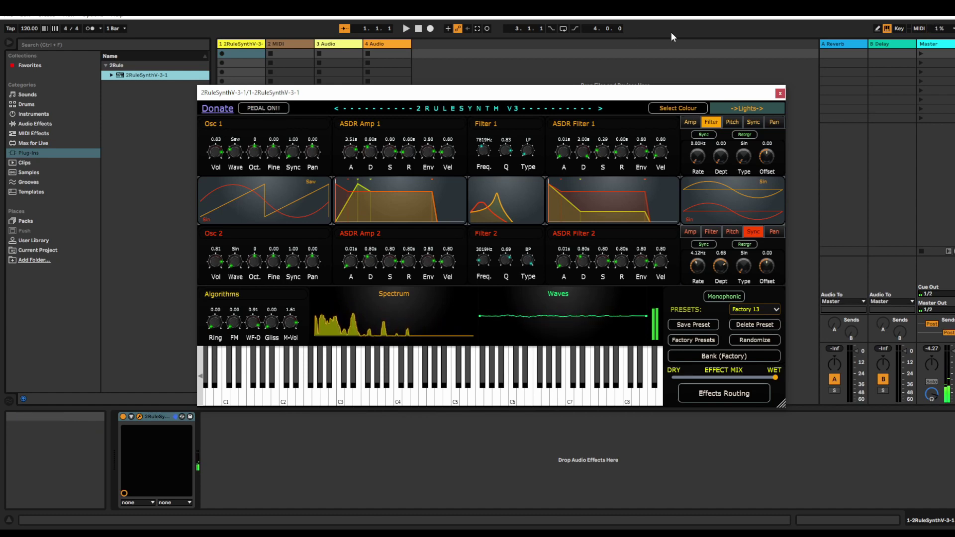
pyautogui.click(728, 355)
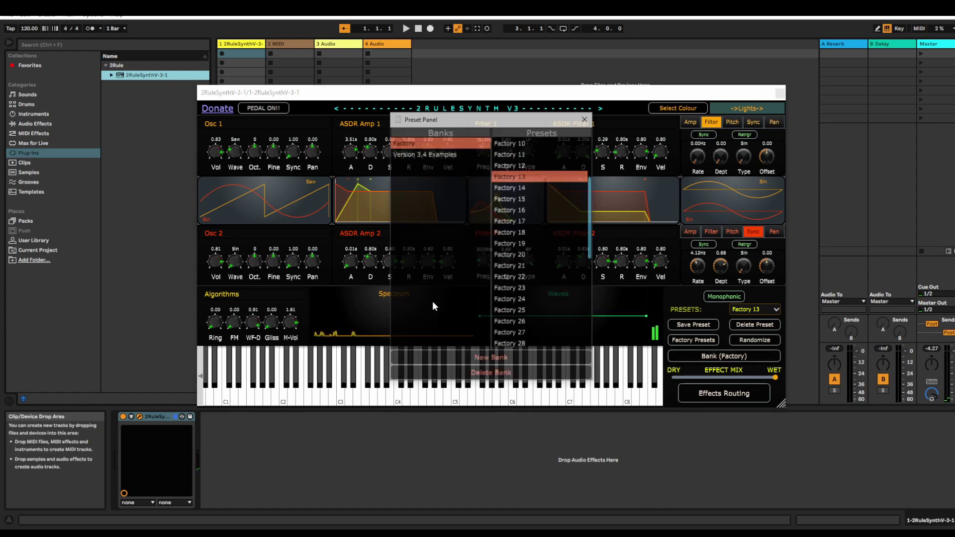
pyautogui.click(520, 187)
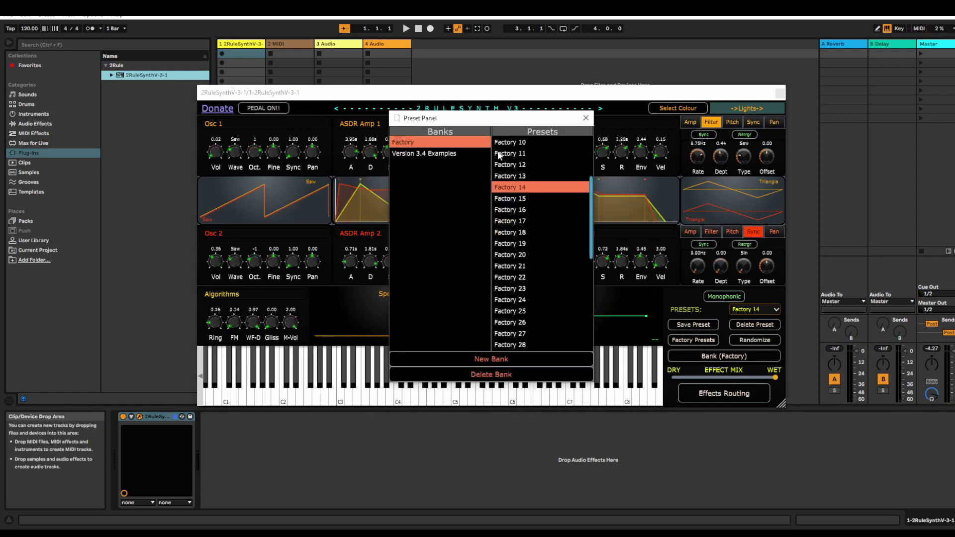
pyautogui.click(522, 165)
pyautogui.click(445, 154)
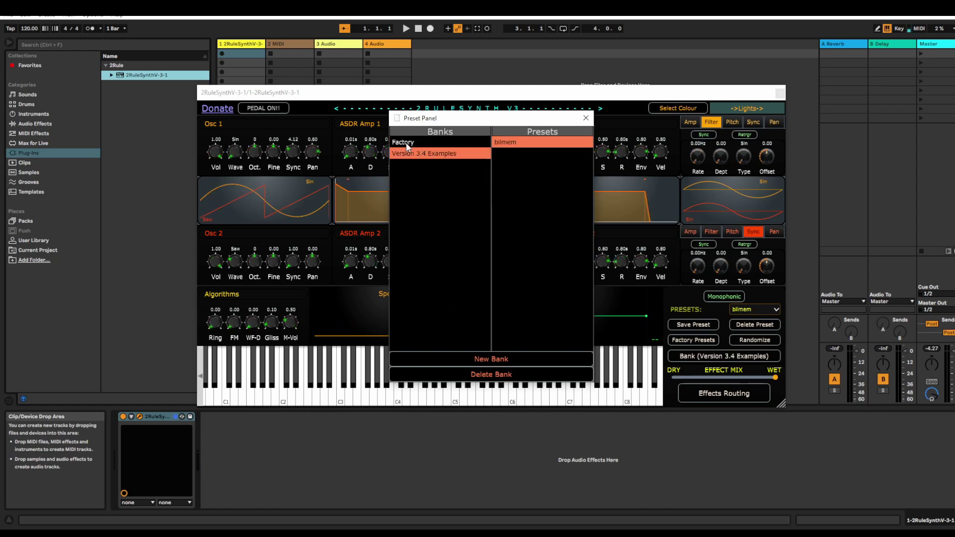
pyautogui.click(405, 144)
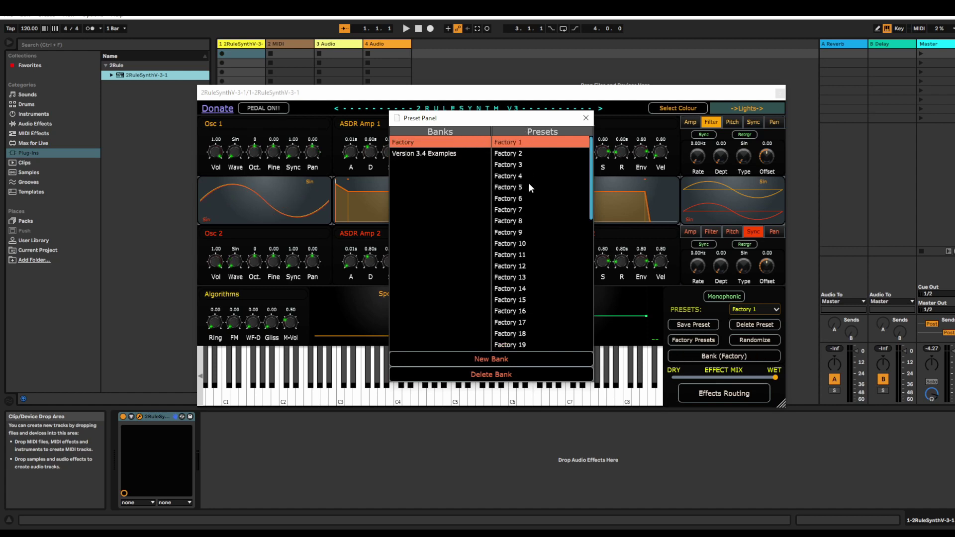
pyautogui.click(586, 118)
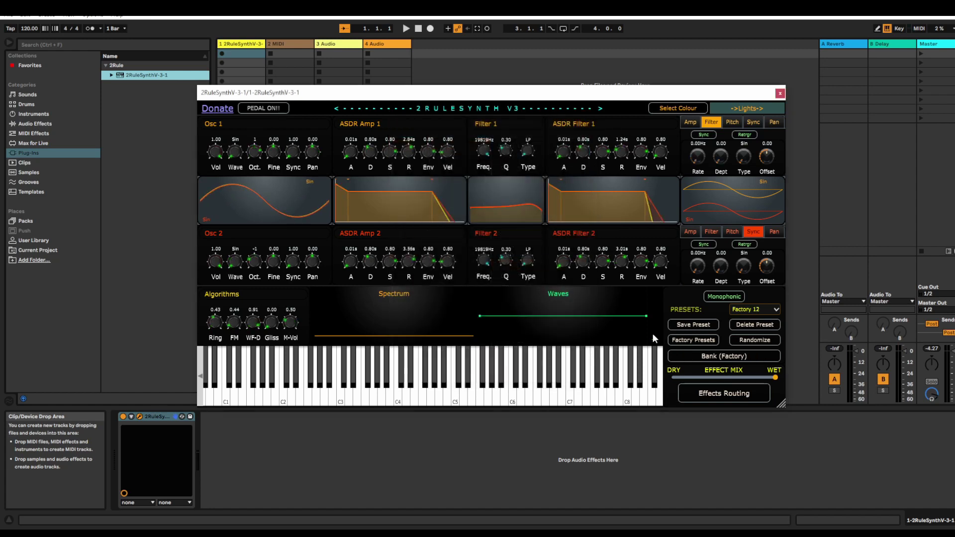